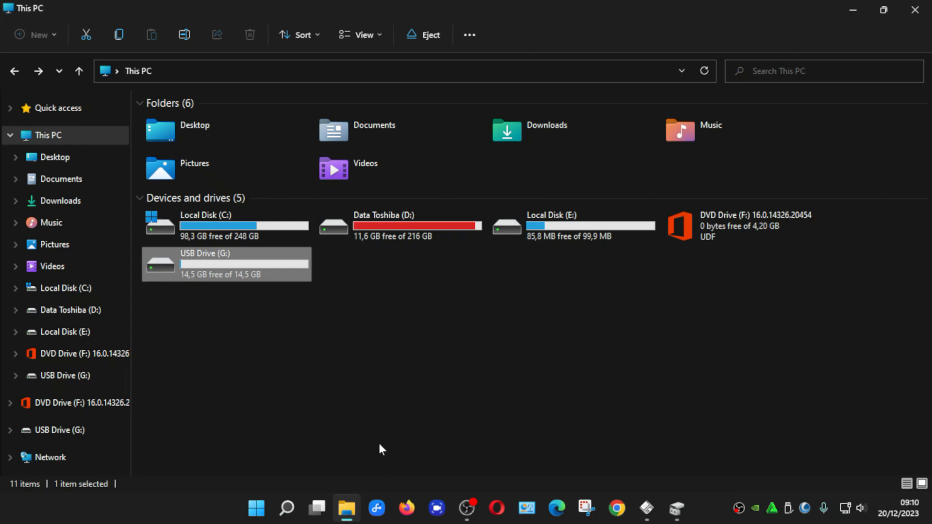
- View the properties of USB Drive (G:), including its file system and capacity, and close them
right_click(254, 275)
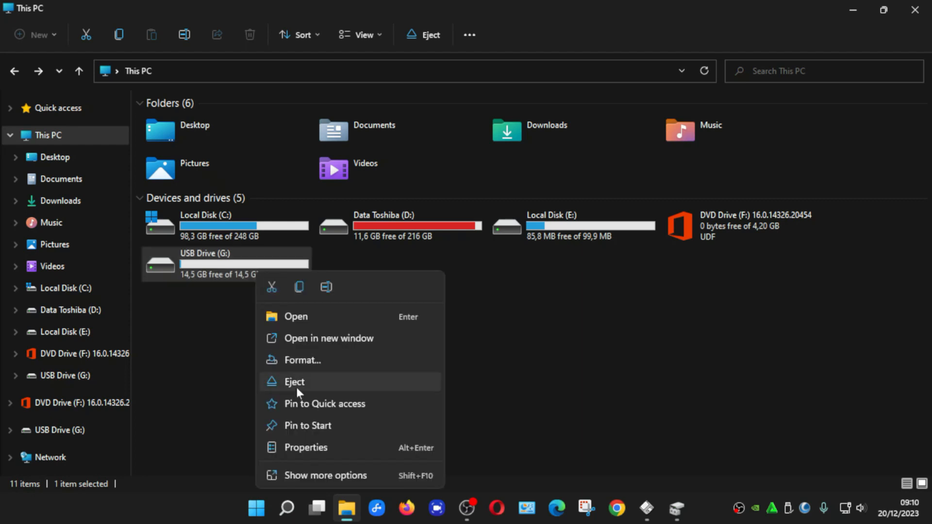
click(315, 473)
click(308, 480)
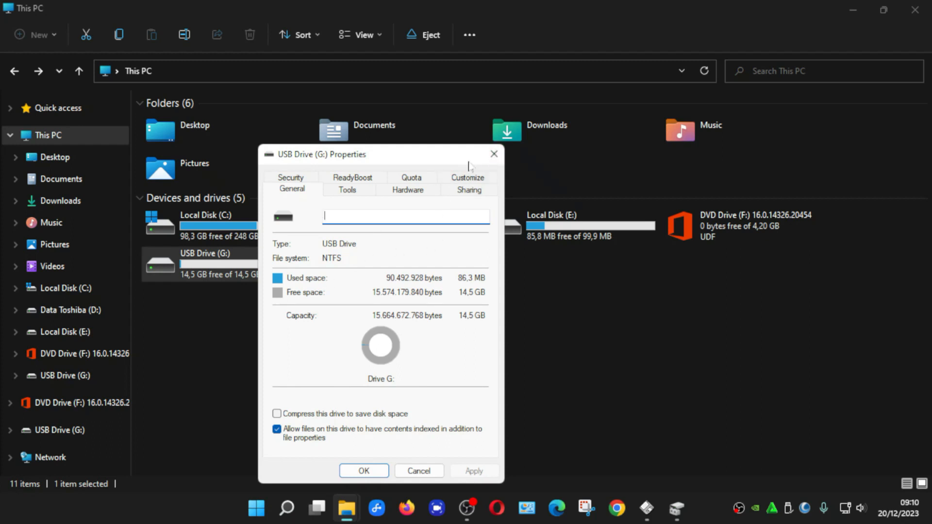
click(493, 157)
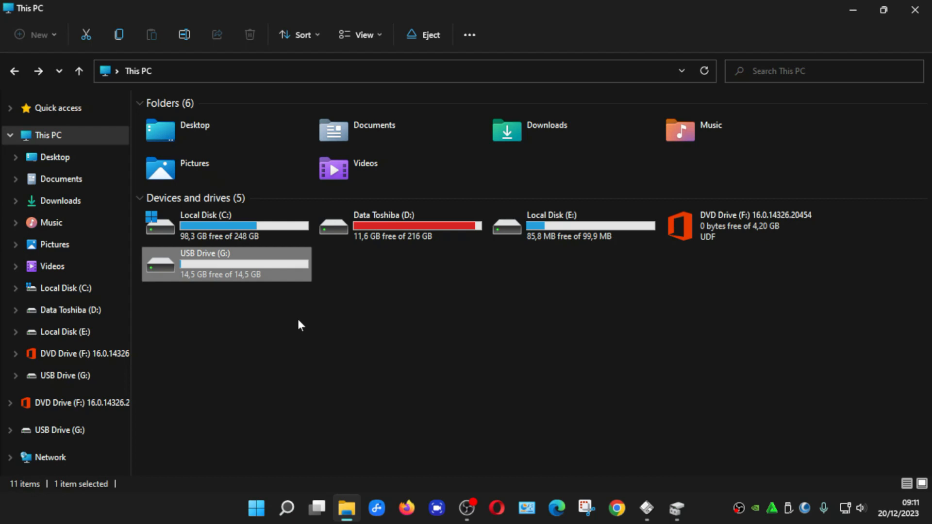
- Open Disk Management and examine the disk layout and the actions available for the G: partition on Disk 1
right_click(256, 507)
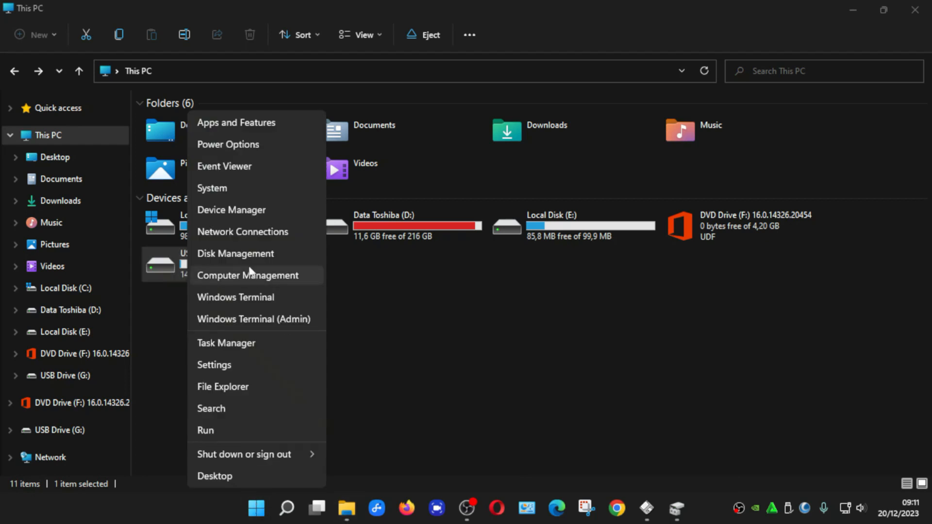
click(274, 255)
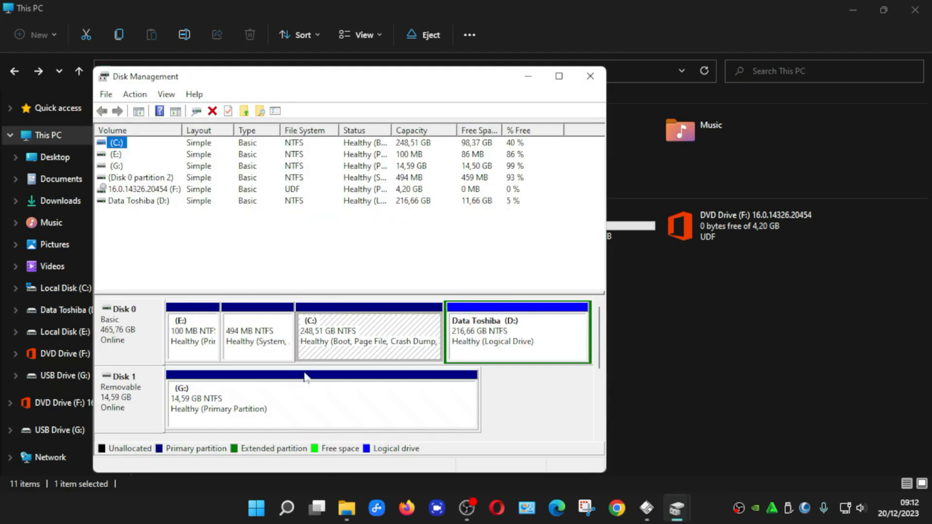
click(599, 389)
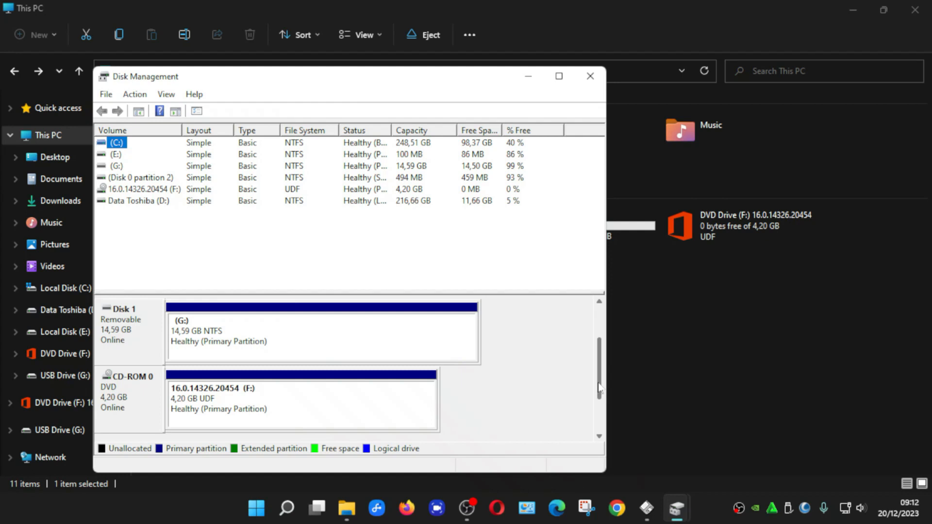
click(601, 318)
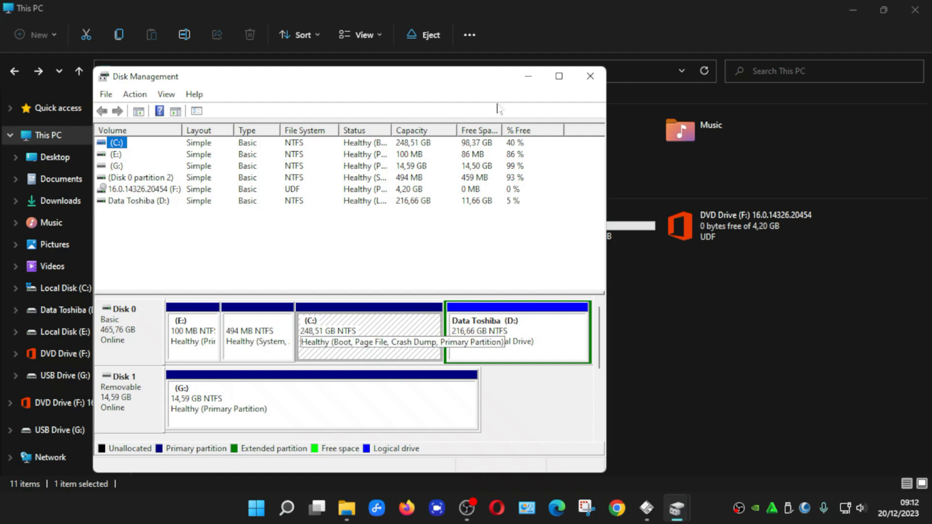
drag(457, 68, 599, 87)
drag(432, 102, 713, 71)
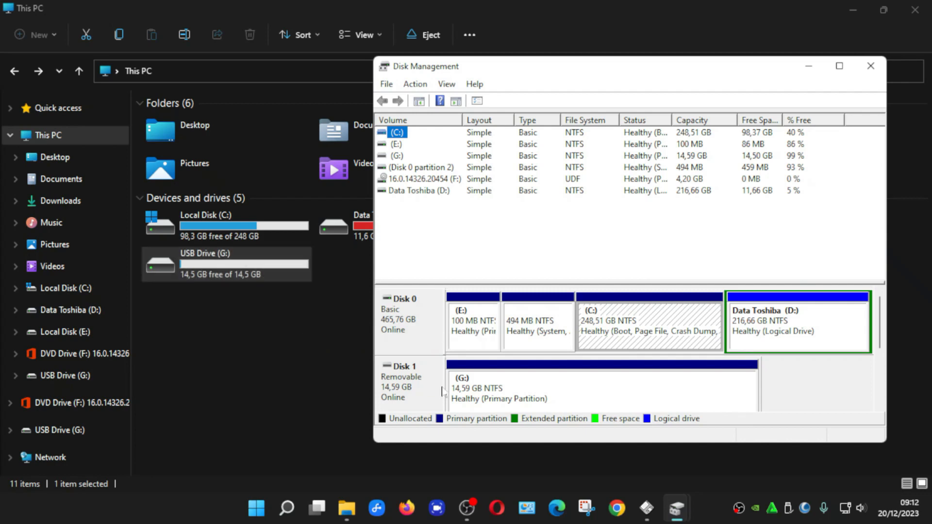
right_click(491, 379)
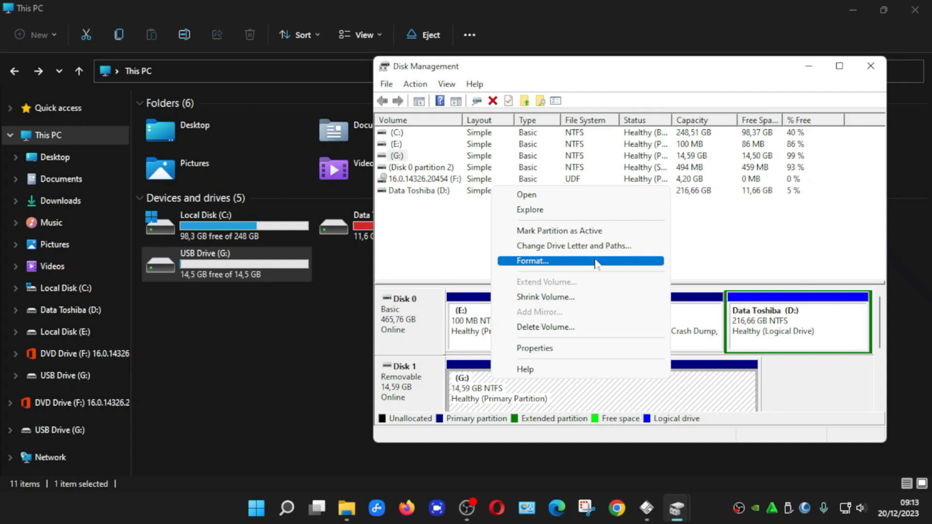
click(715, 271)
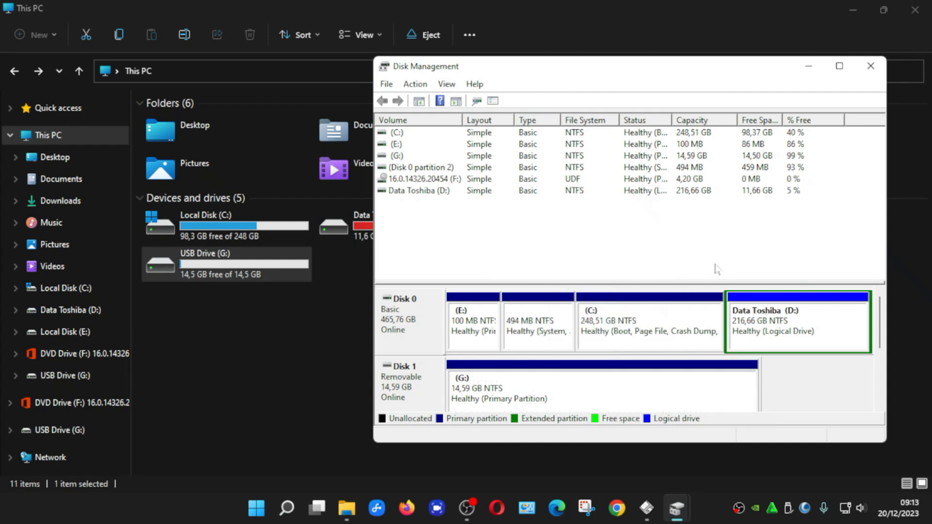
- Launch a command prompt by running cmd, and move its window nearer the middle of the screen
right_click(256, 508)
click(207, 430)
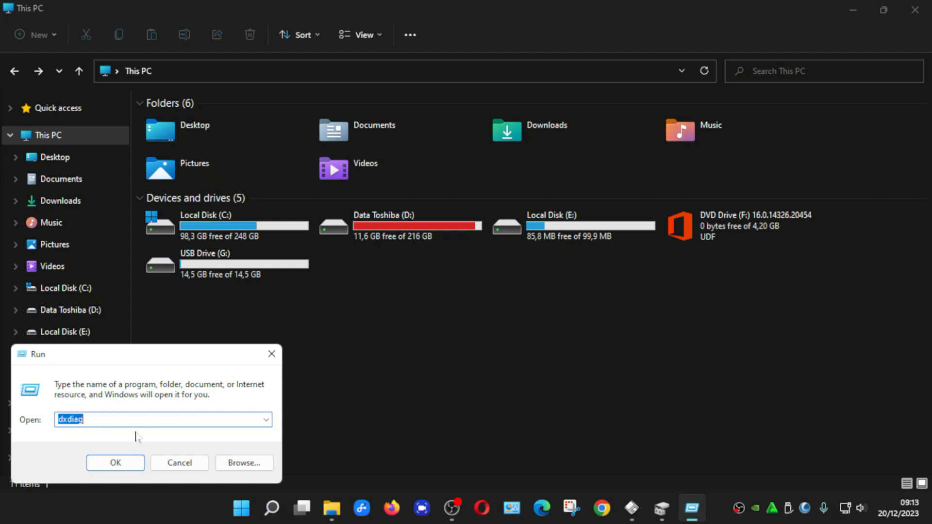
text(cmd)
key(Return)
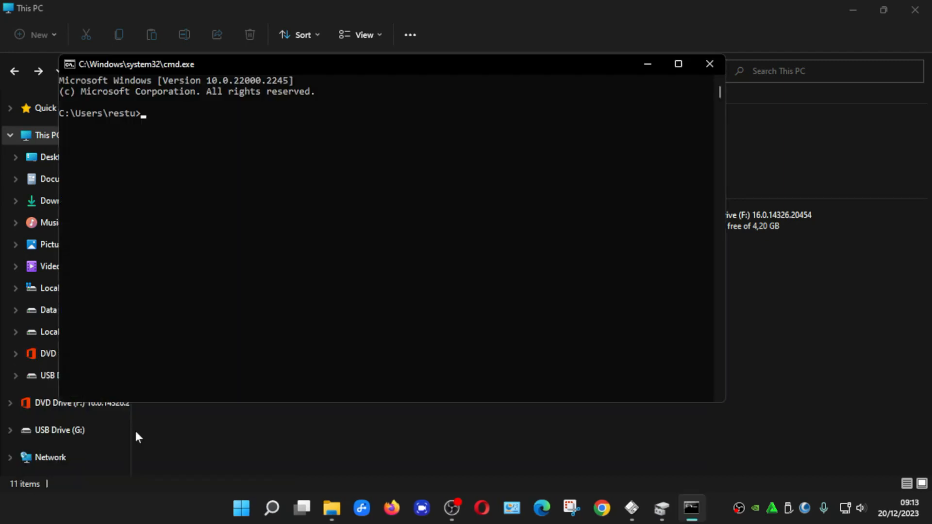
click(497, 79)
drag(494, 67, 576, 104)
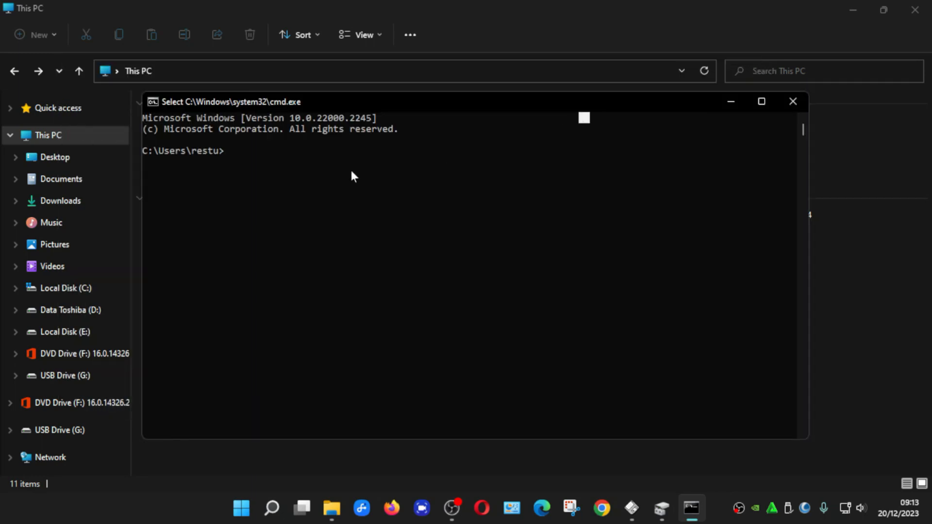
- Start the diskpart utility from the command prompt, correcting the command after trying "disk part"
text(disk part)
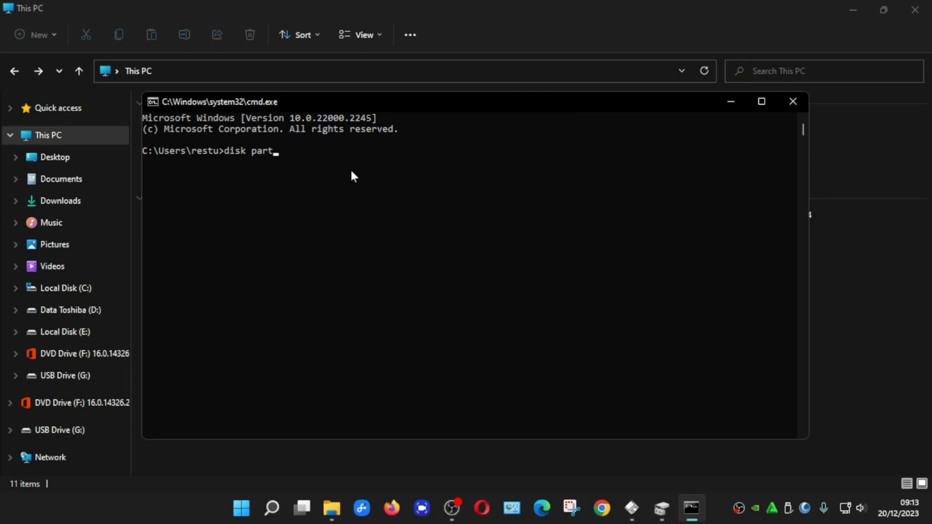
key(Return)
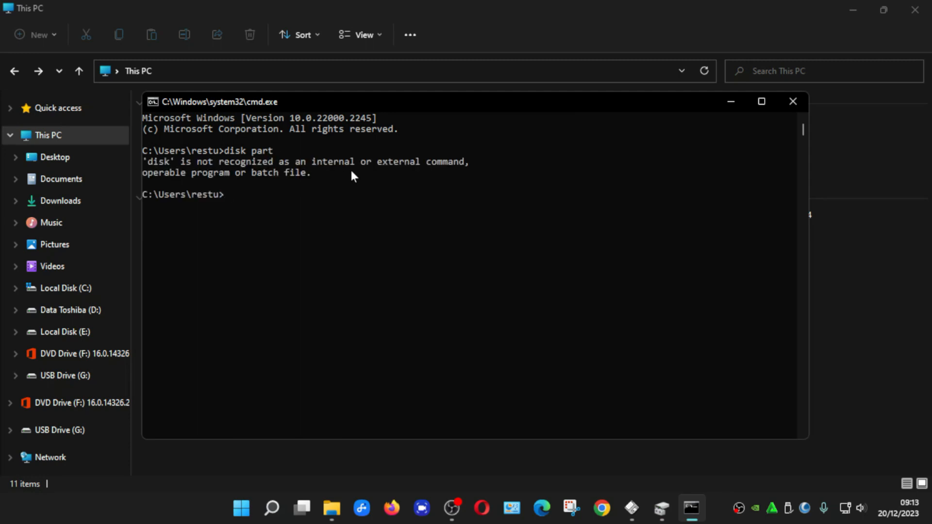
key(Up)
key(BackSpace)
key(BackSpace)
key(BackSpace)
key(BackSpace)
key(BackSpace)
text(part)
key(Return)
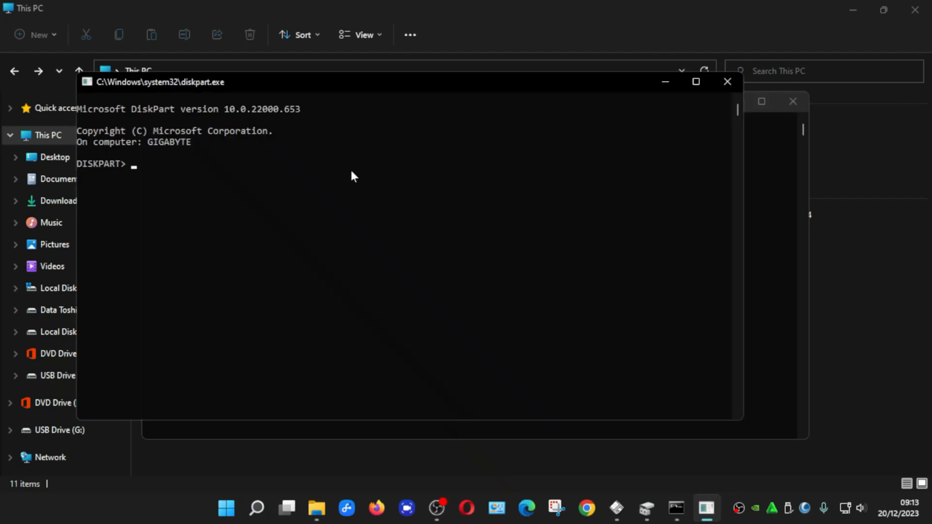
- List the disks in DiskPart and select disk 1
text(list disk)
key(Return)
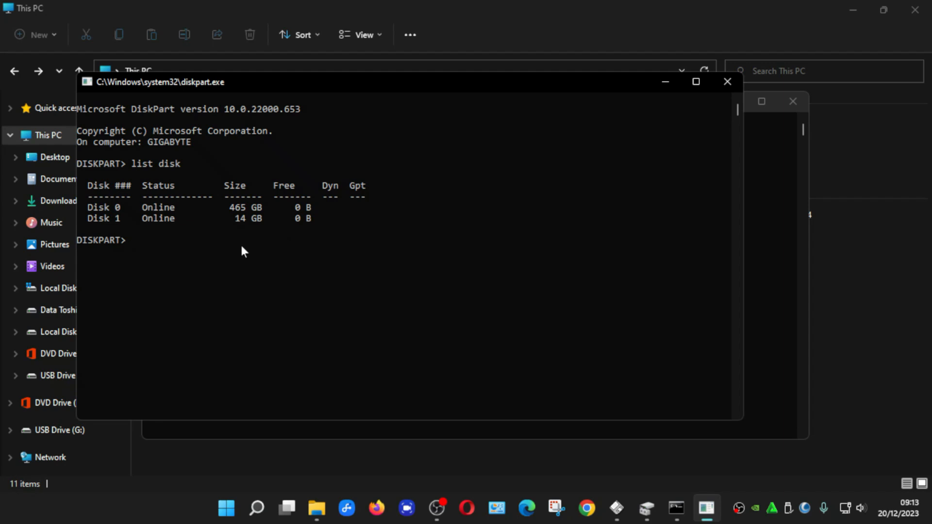
text(sele)
text(2)
key(BackSpace)
text(1)
key(Return)
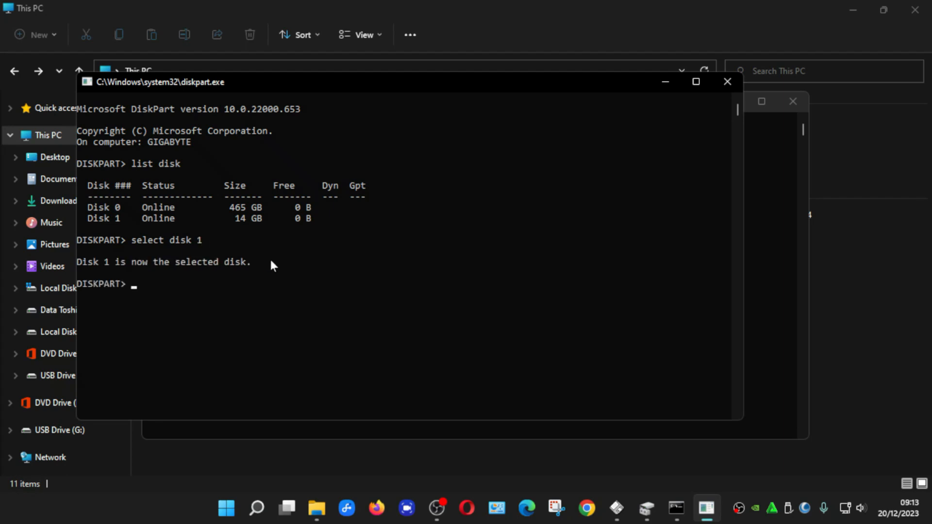
- Enter the clean command without running it, and close both DiskPart and the command prompt
text(clean)
click(726, 82)
click(791, 105)
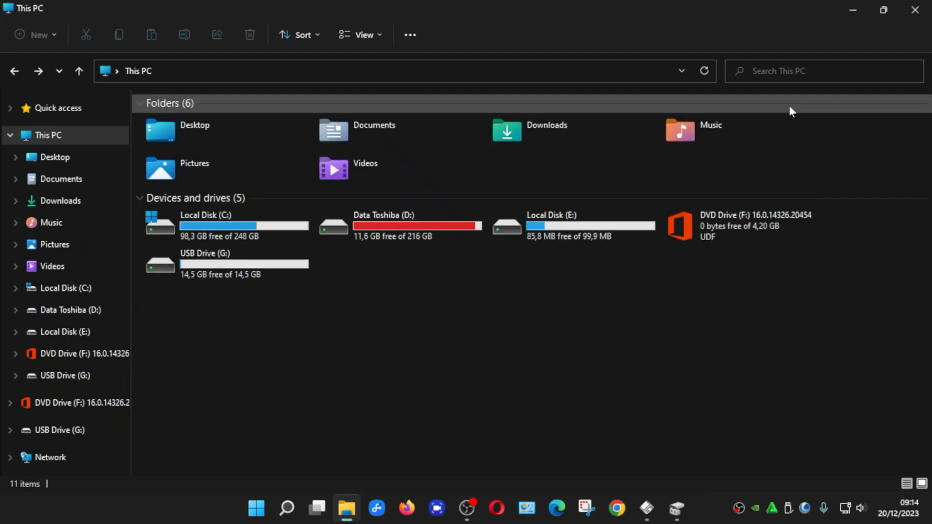
- Bring the first Disk Management window back to check the G: partition on Disk 1, and minimize it
click(676, 507)
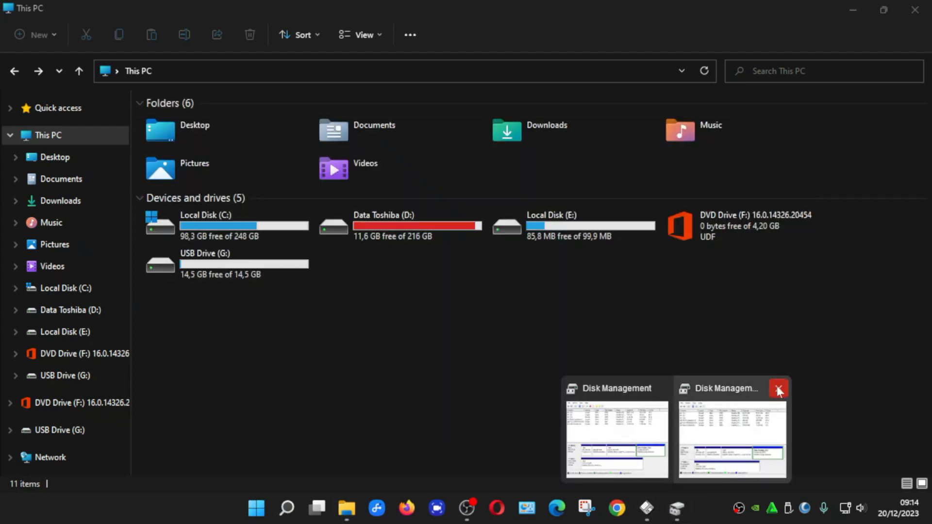
click(625, 438)
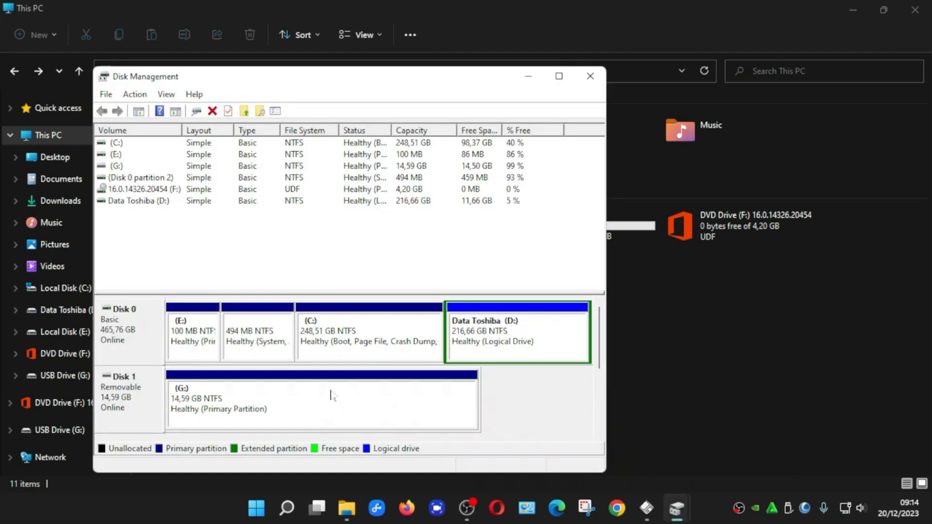
click(528, 76)
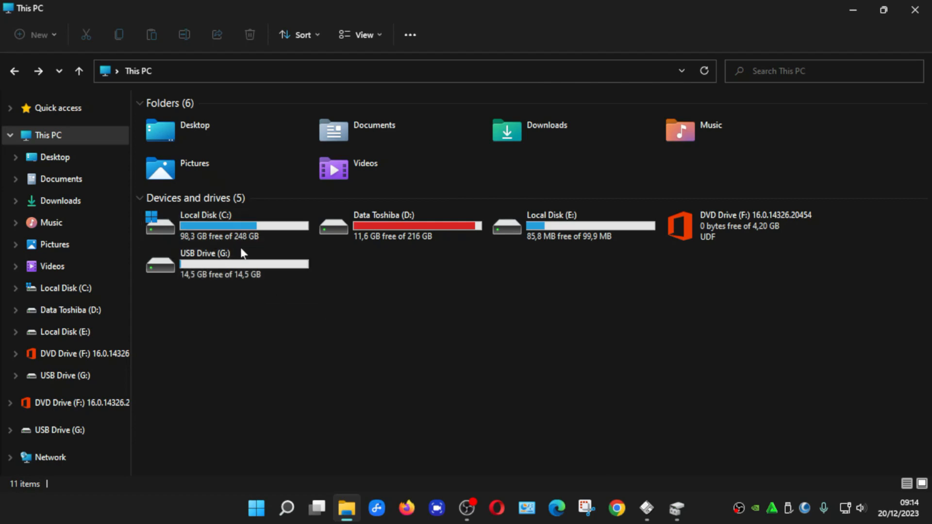
- Minimize File Explorer to switch to BOOTICE, and close its open Partition Management dialog
click(855, 8)
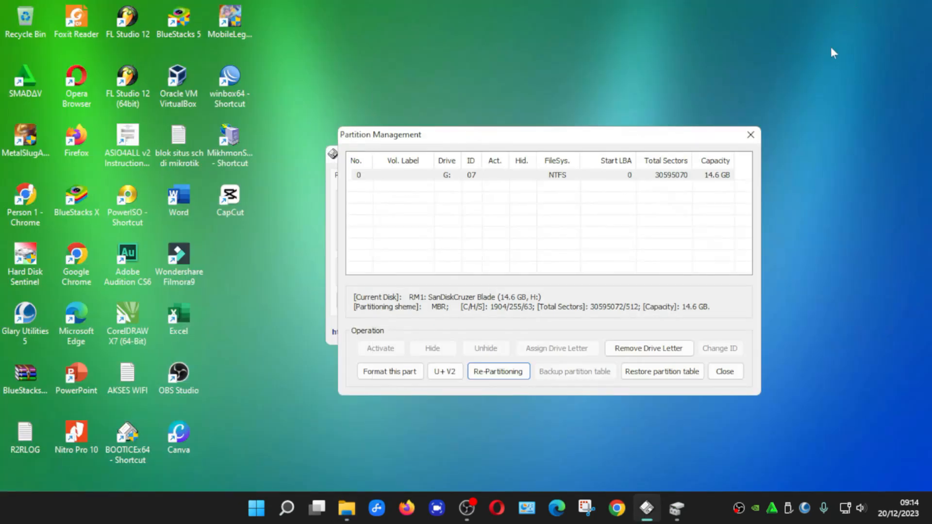
click(733, 371)
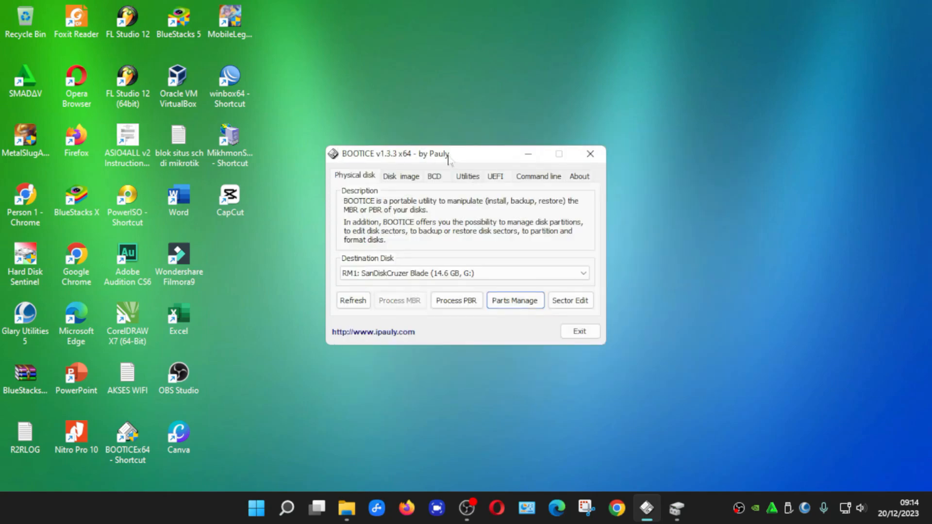
drag(449, 156, 435, 161)
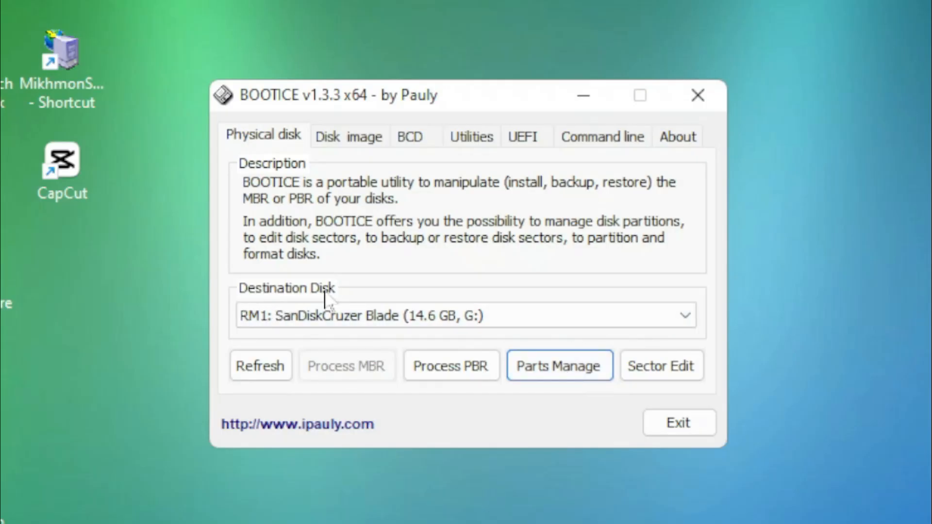
- Set the destination disk to RM1: SanDiskCruzer Blade (14.6 GB, G:) and open its partition management
click(655, 321)
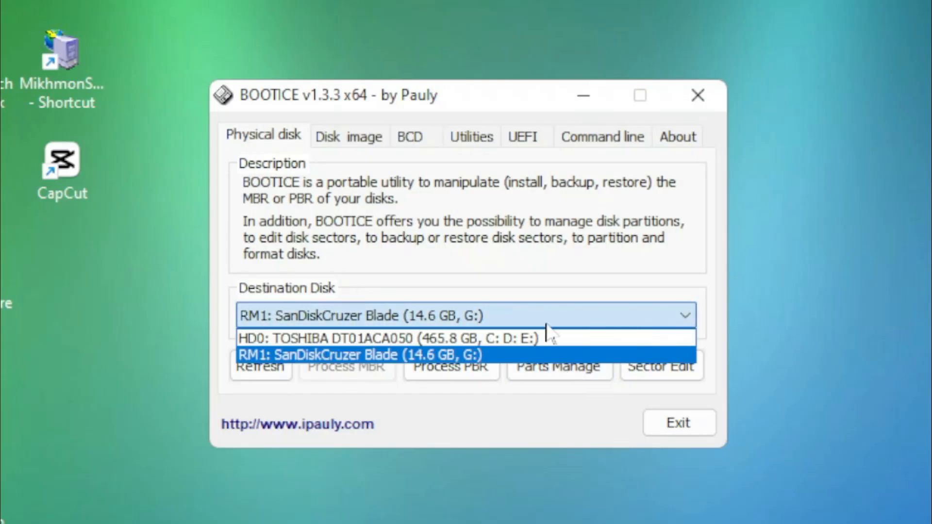
click(320, 355)
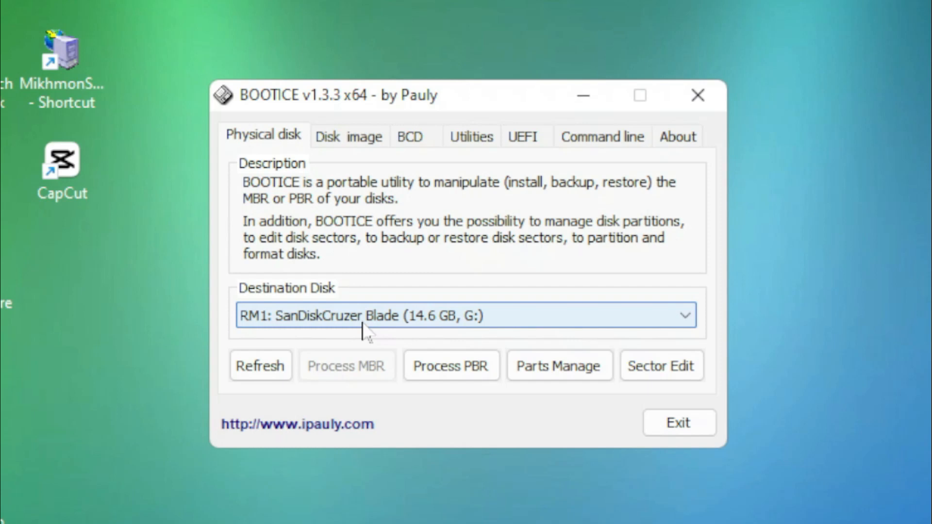
click(475, 317)
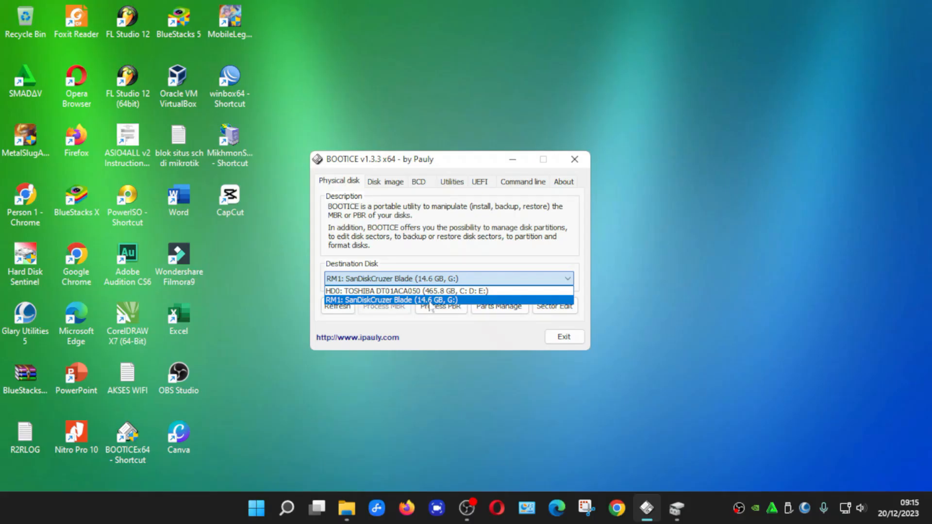
click(432, 356)
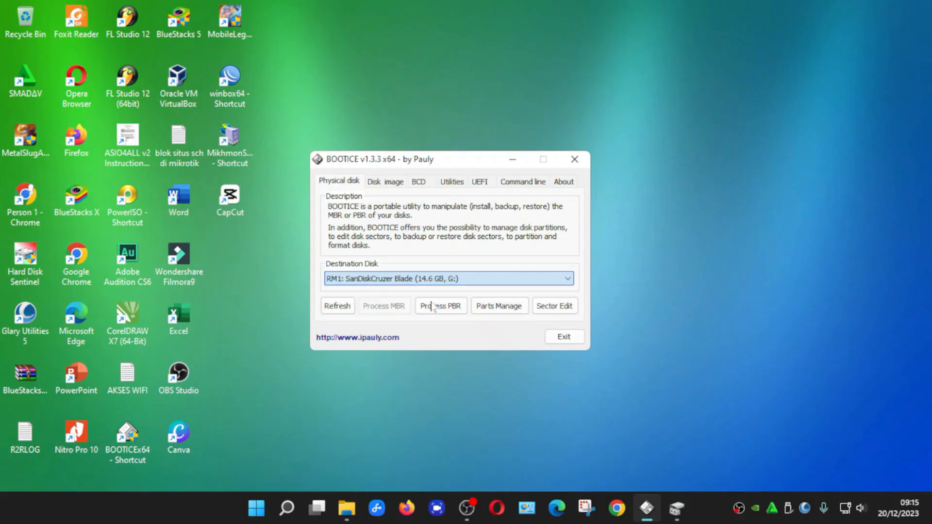
click(492, 313)
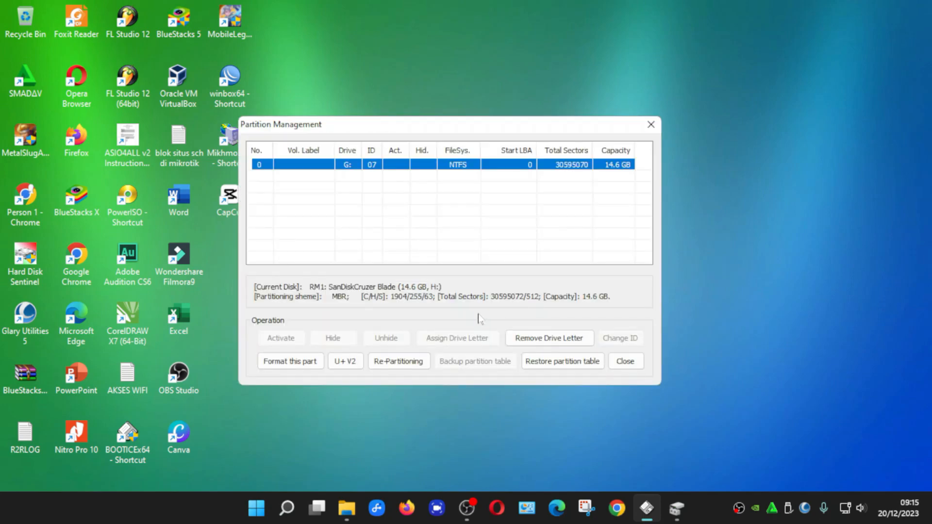
click(398, 364)
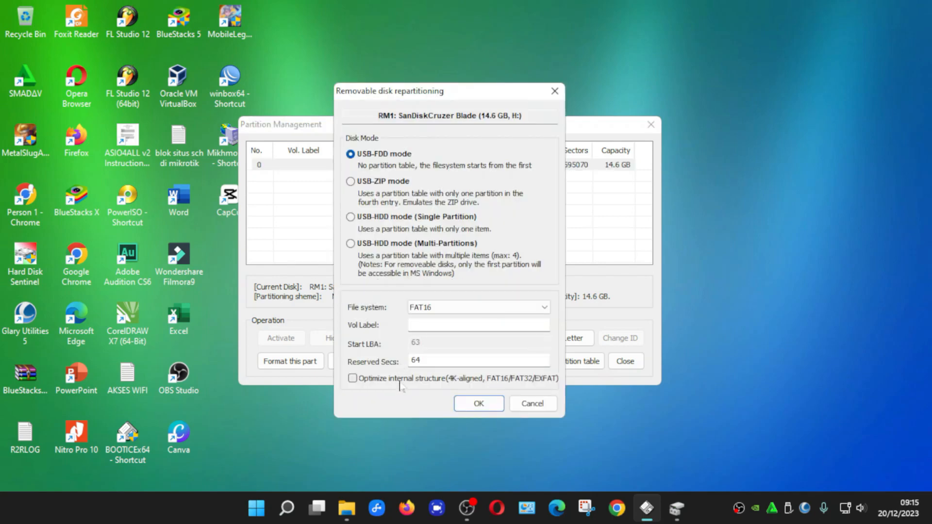
click(351, 218)
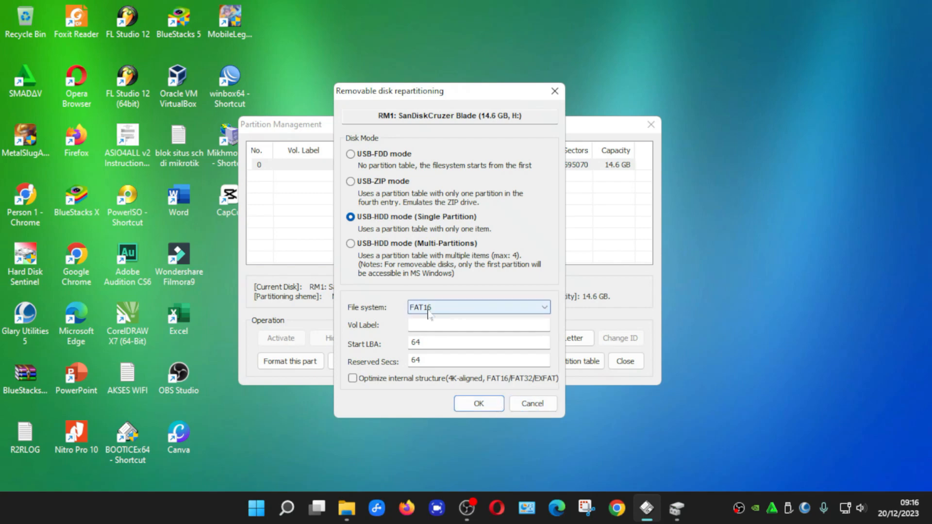
click(532, 403)
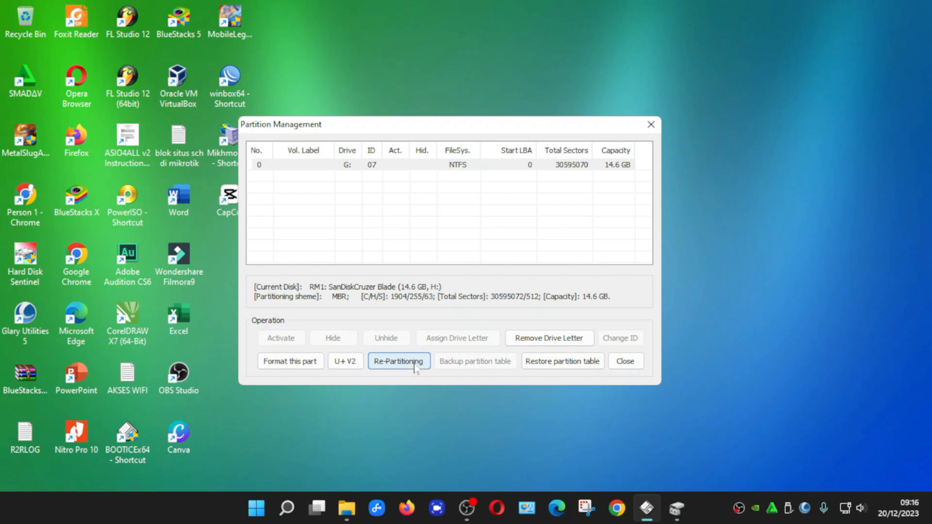
- Open re-partitioning for the SanDisk flash drive, choose NTFS as the file system in USB-FDD mode, and cancel without applying
click(415, 362)
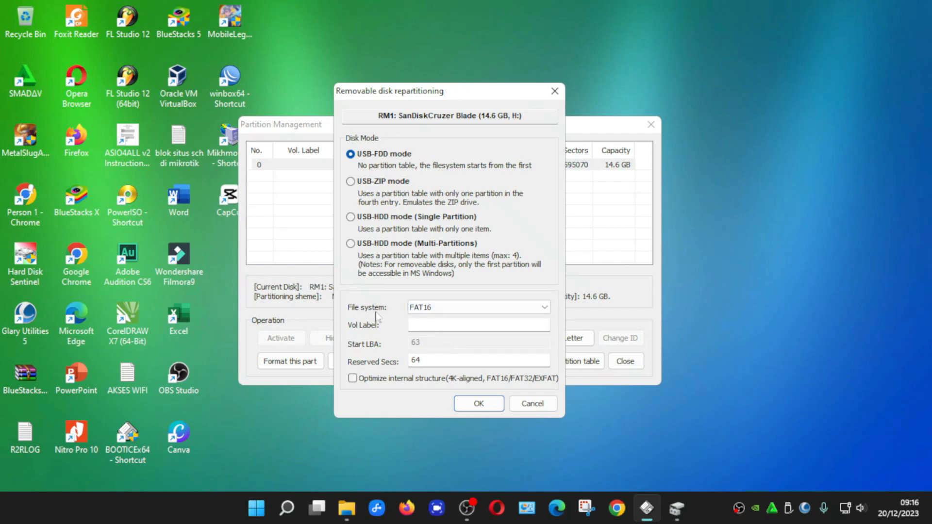
click(461, 311)
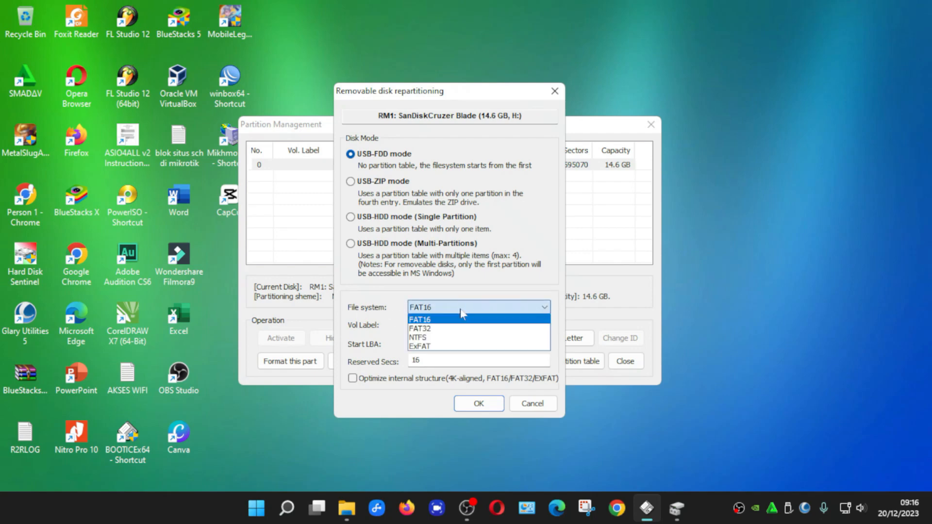
click(439, 338)
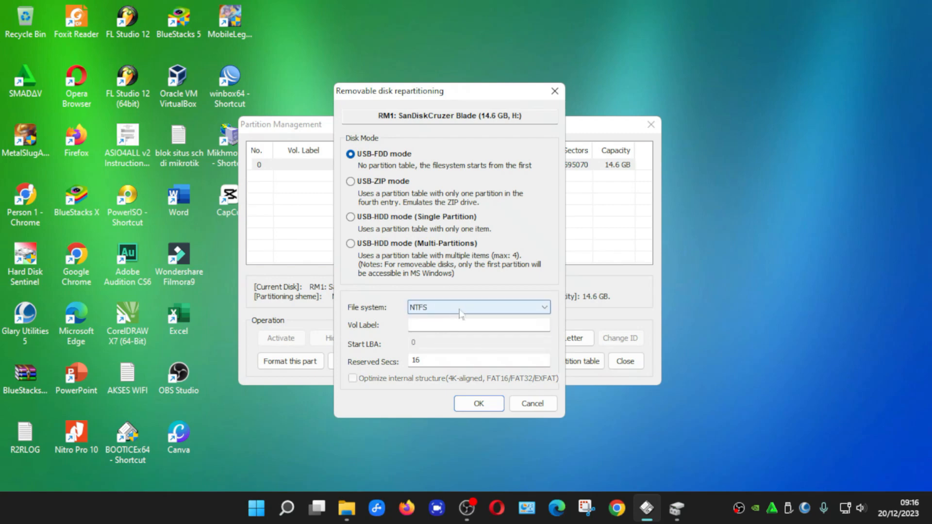
click(532, 404)
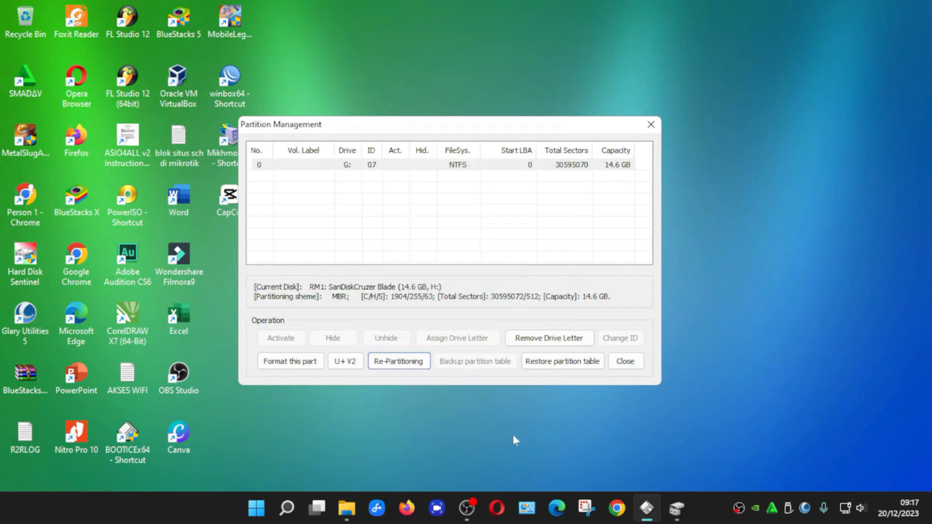
- Compare USB Drive (G:) in File Explorer with its partition entry in BOOTICE's Partition Management, ending in File Explorer
click(347, 508)
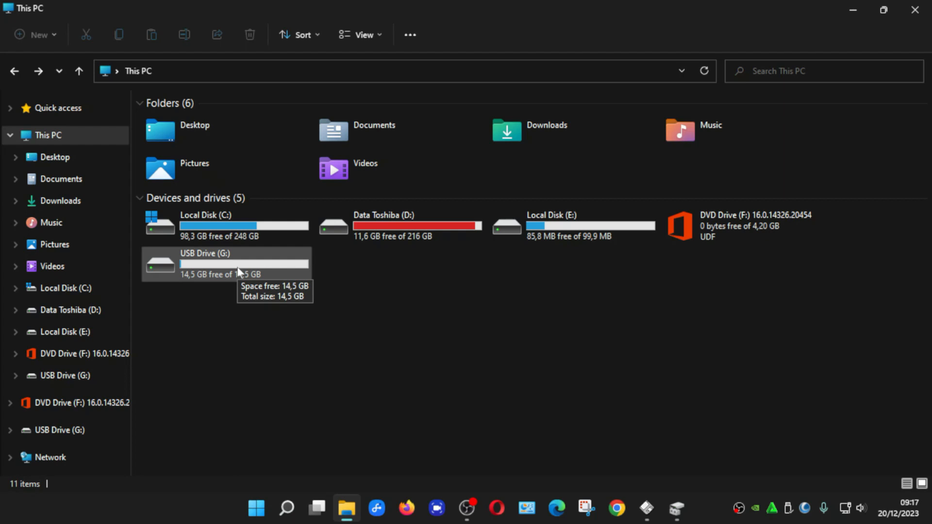
click(852, 10)
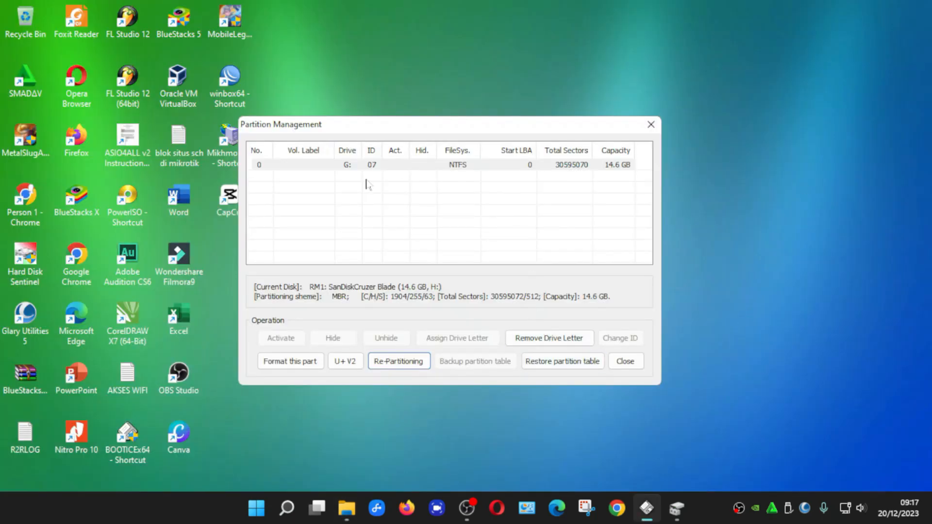
click(487, 167)
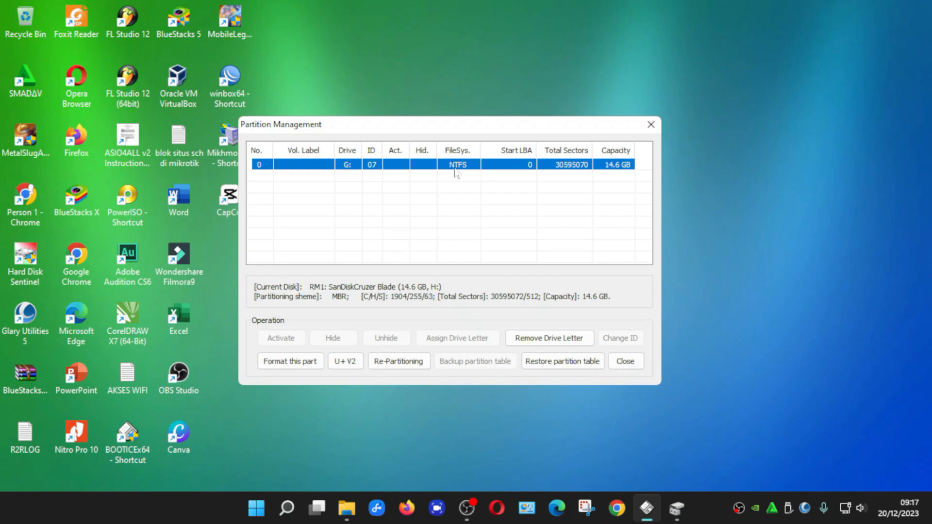
click(346, 508)
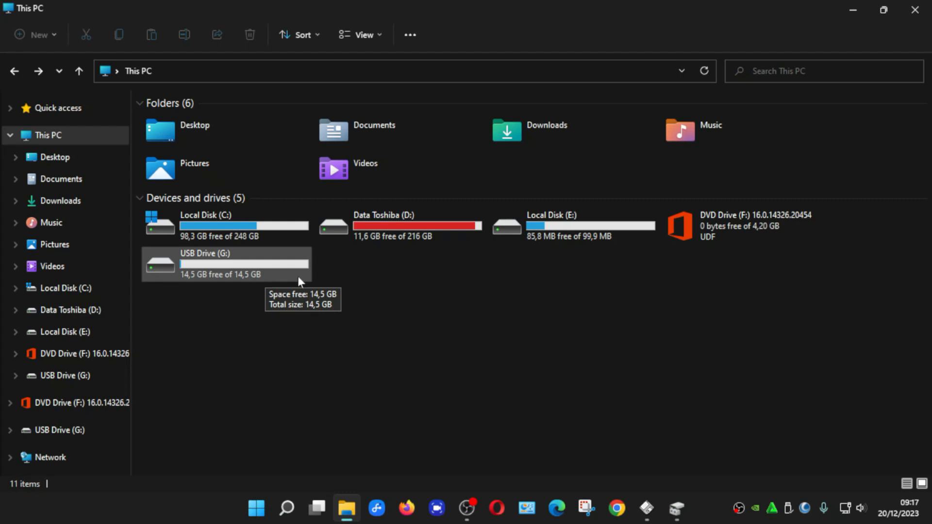
right_click(261, 274)
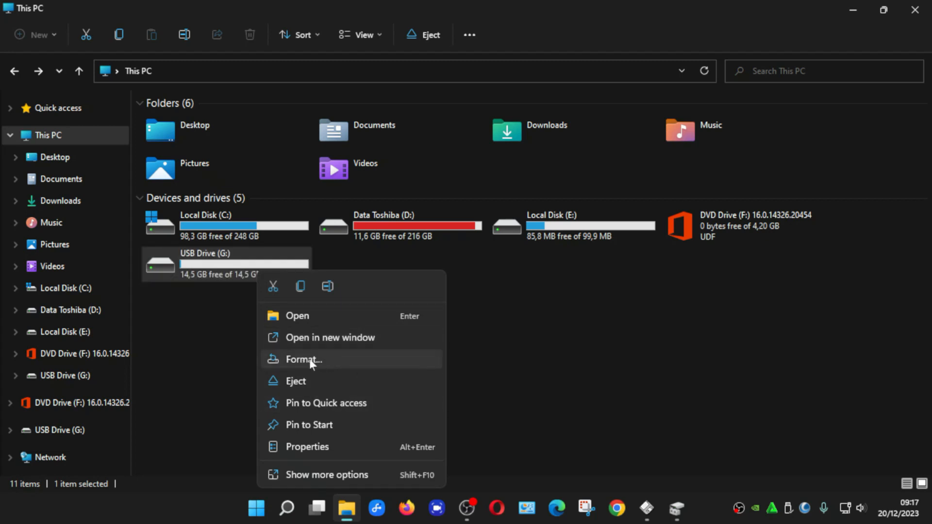
double_click(217, 270)
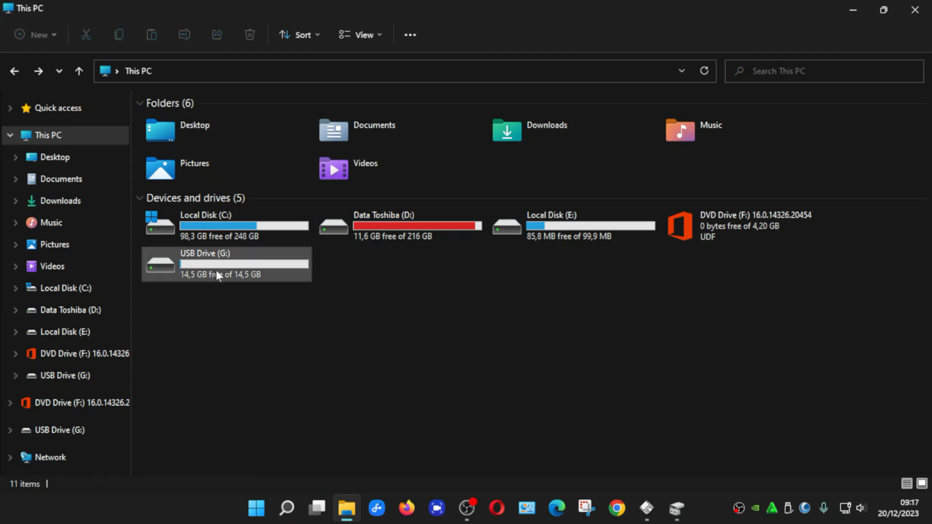
- Copy the PDF BROSUR SMKN 9 BANDUNG 2020-2021 from the BROSUR folder on Data Toshiba (D:)
click(104, 313)
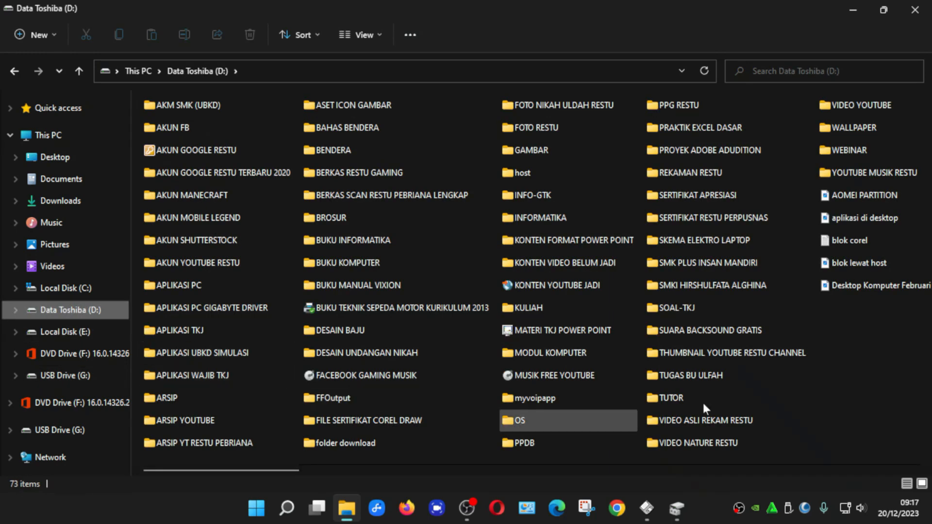
click(883, 346)
mouse_move(224, 470)
mouse_down()
mouse_move(275, 470)
mouse_move(238, 469)
mouse_up()
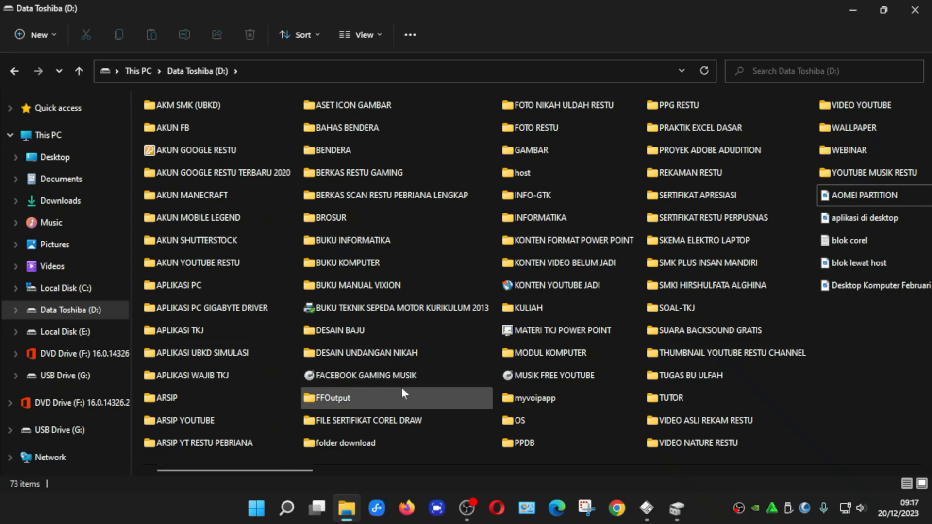
double_click(333, 217)
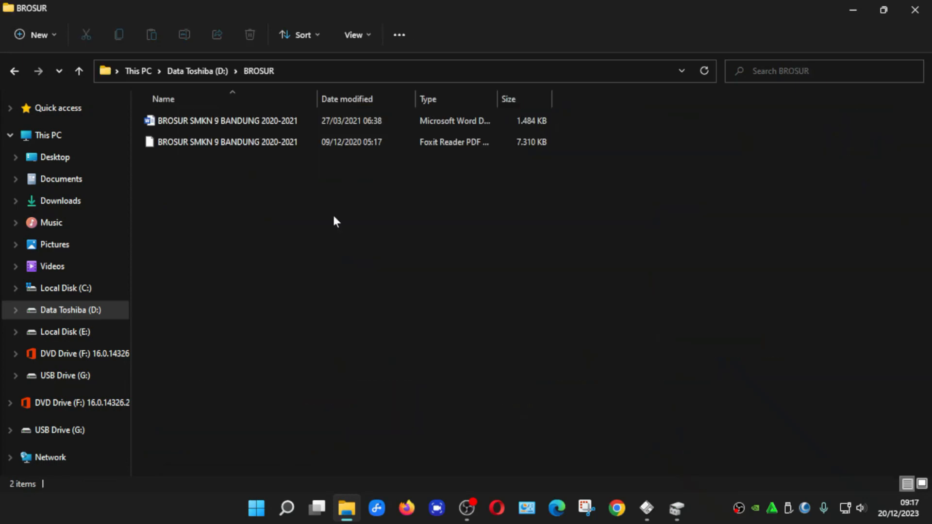
click(271, 140)
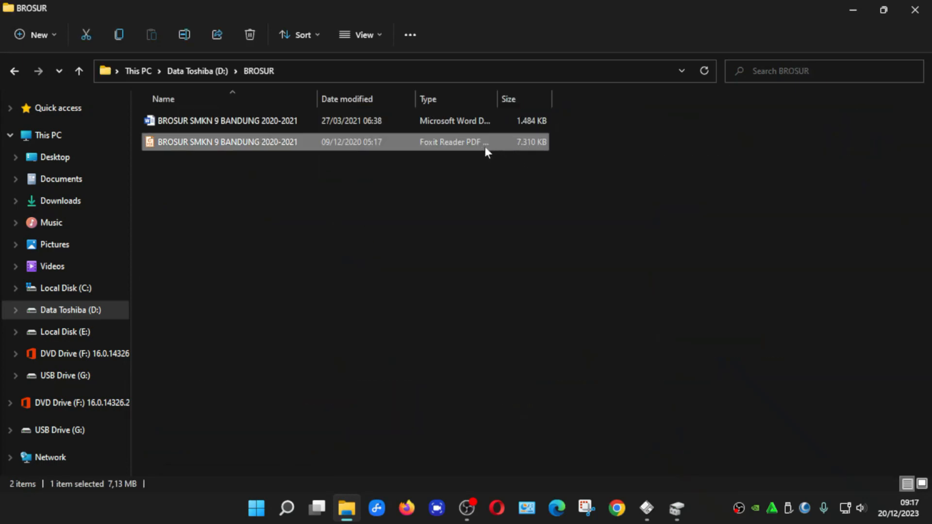
right_click(276, 145)
click(322, 158)
- Paste the copied PDF into the root of USB Drive (G:)
click(66, 377)
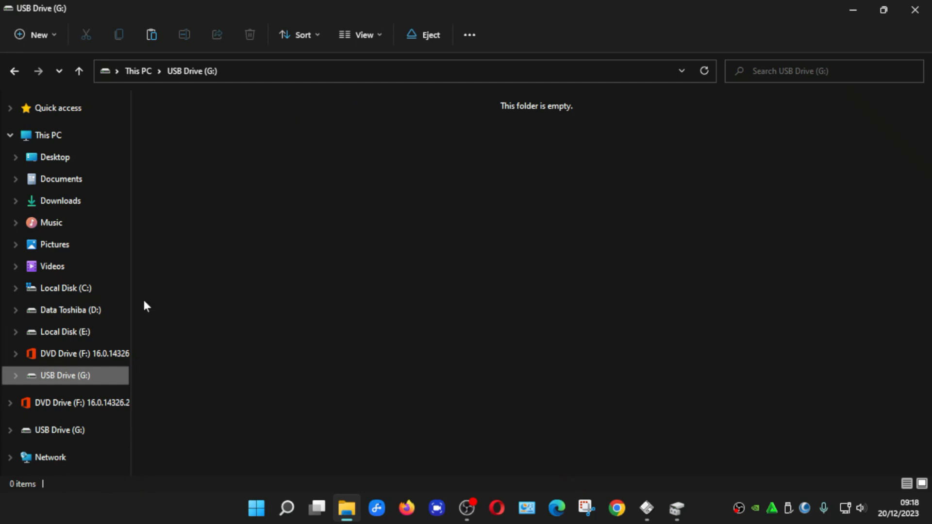
click(62, 139)
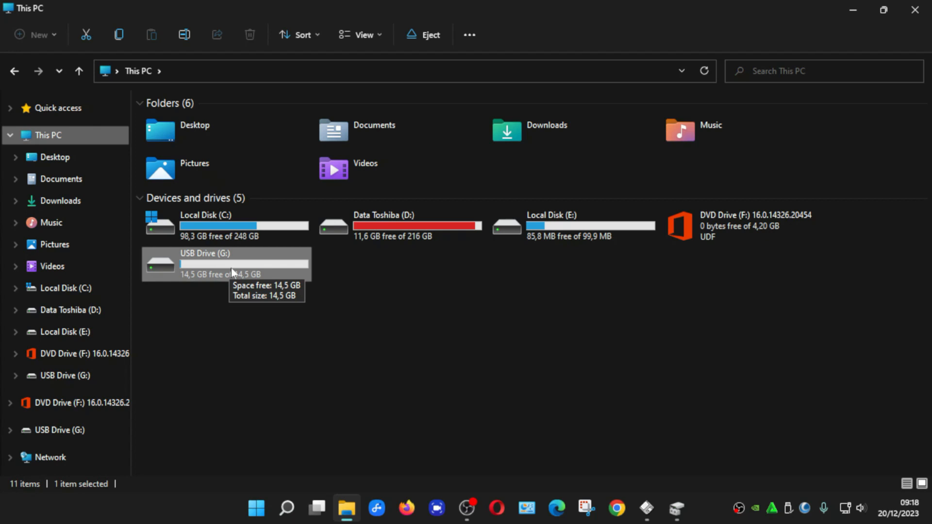
double_click(232, 272)
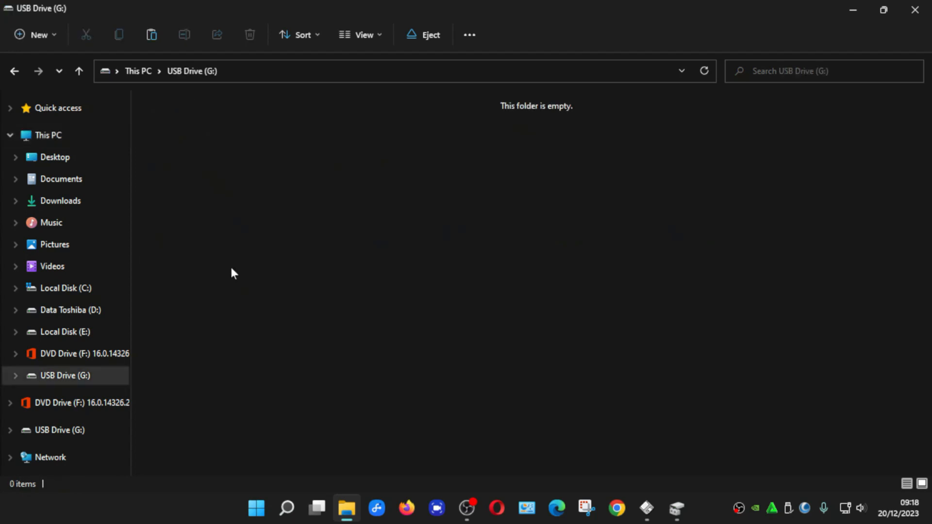
right_click(268, 236)
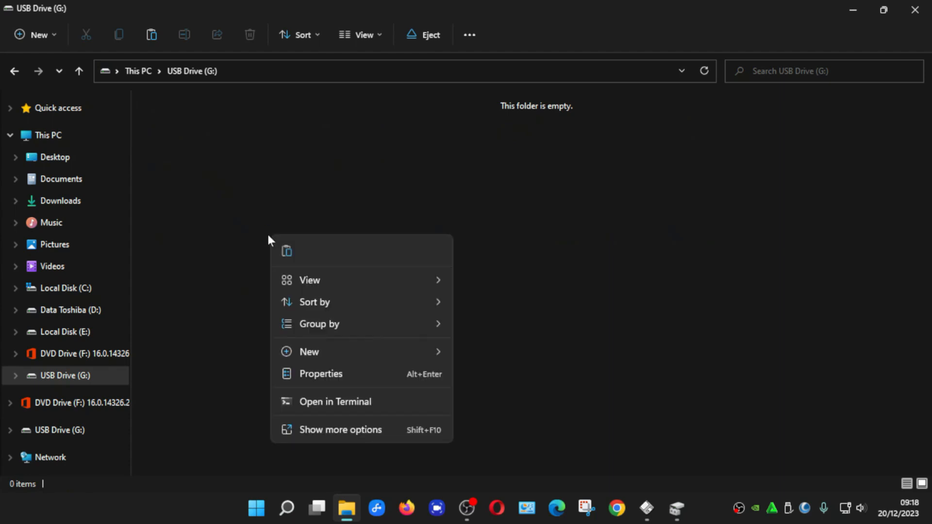
right_click(233, 170)
right_click(236, 167)
click(244, 184)
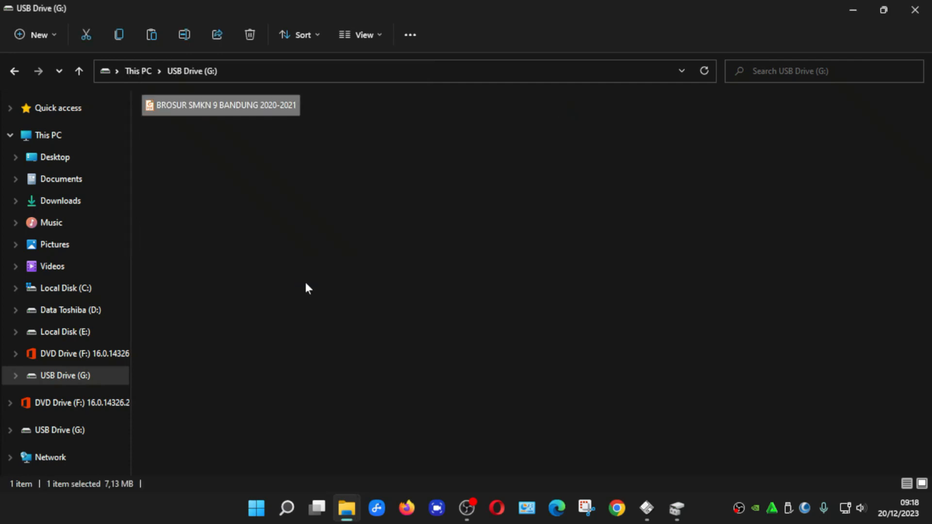
- Reopen USB Drive (G:) from This PC to check the pasted PDF, and minimize File Explorer
click(306, 286)
click(70, 136)
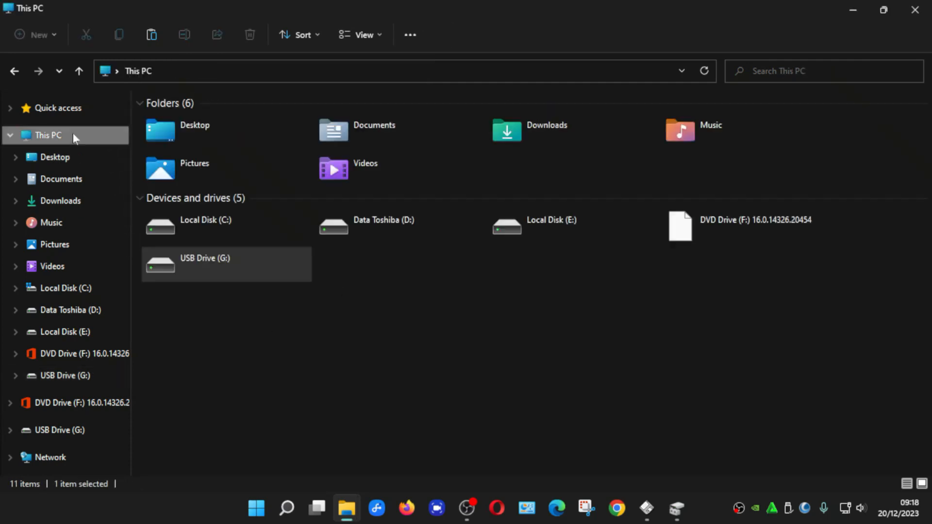
double_click(203, 273)
click(206, 105)
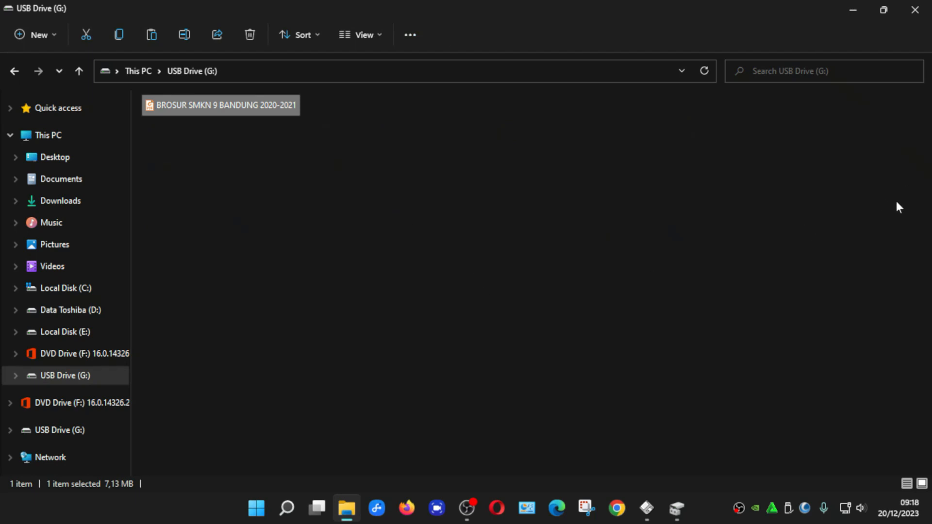
click(853, 10)
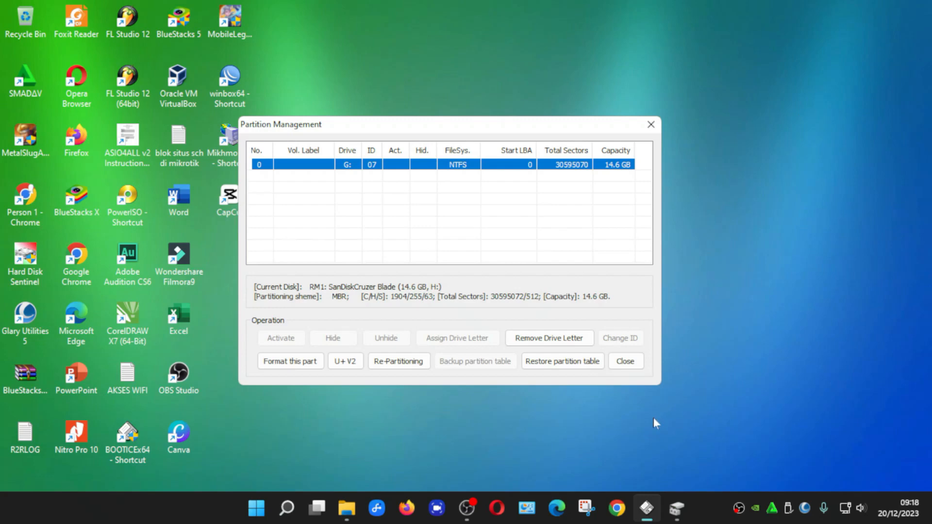
- Close Partition Management in BOOTICE and switch to Disk Management to examine the G: volume on Disk 1
click(627, 361)
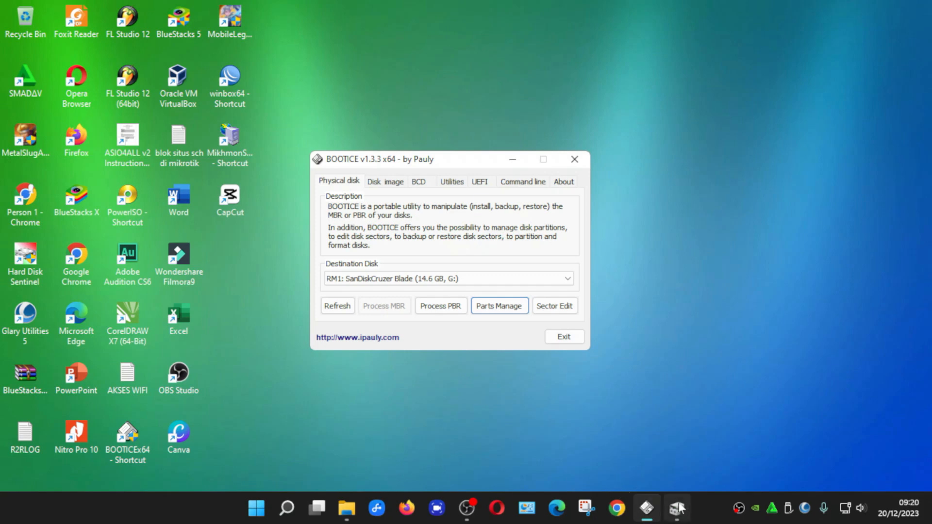
right_click(256, 508)
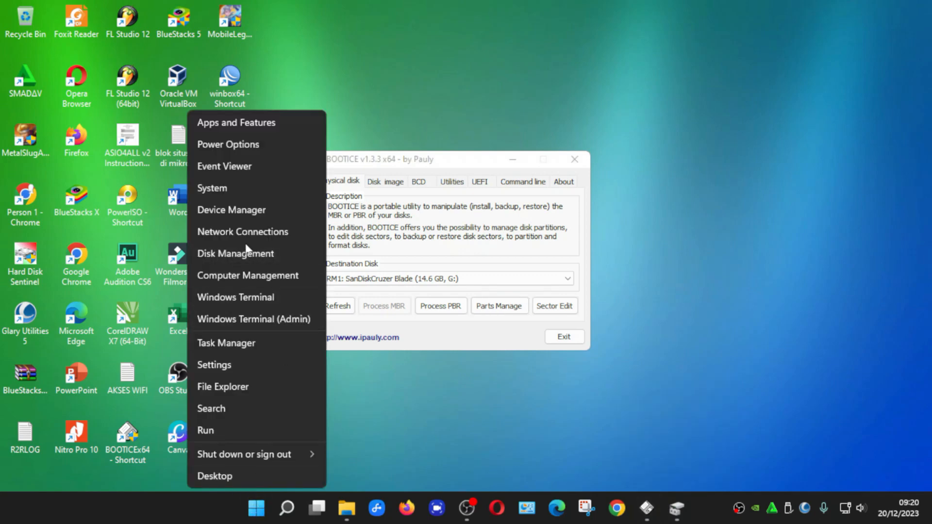
key(k)
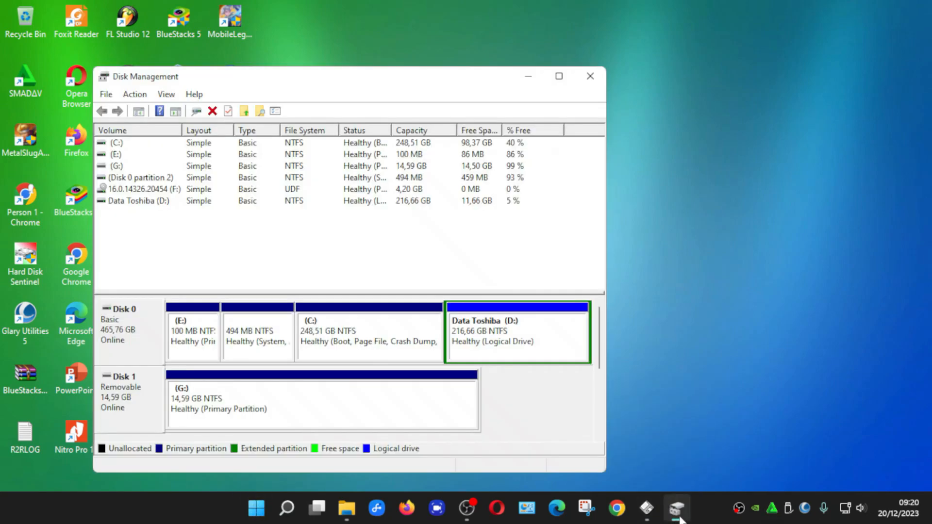
drag(396, 82, 513, 82)
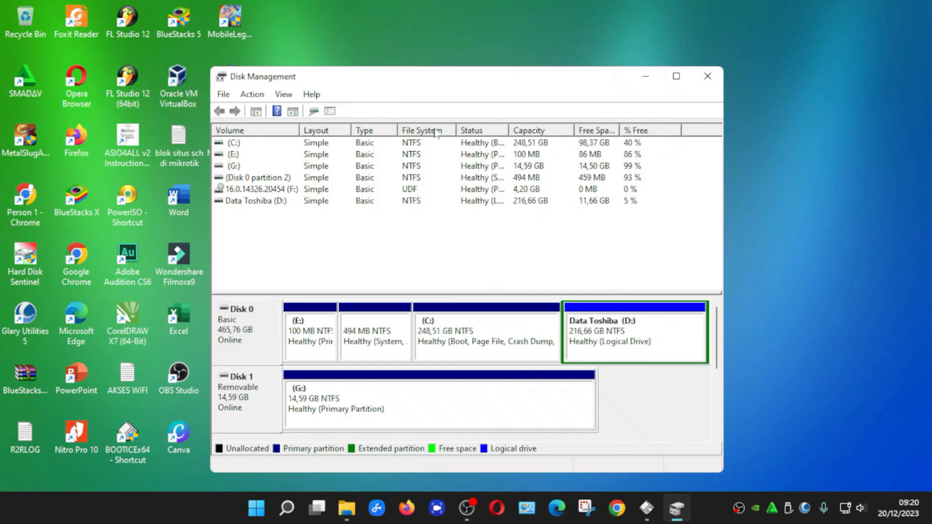
click(241, 167)
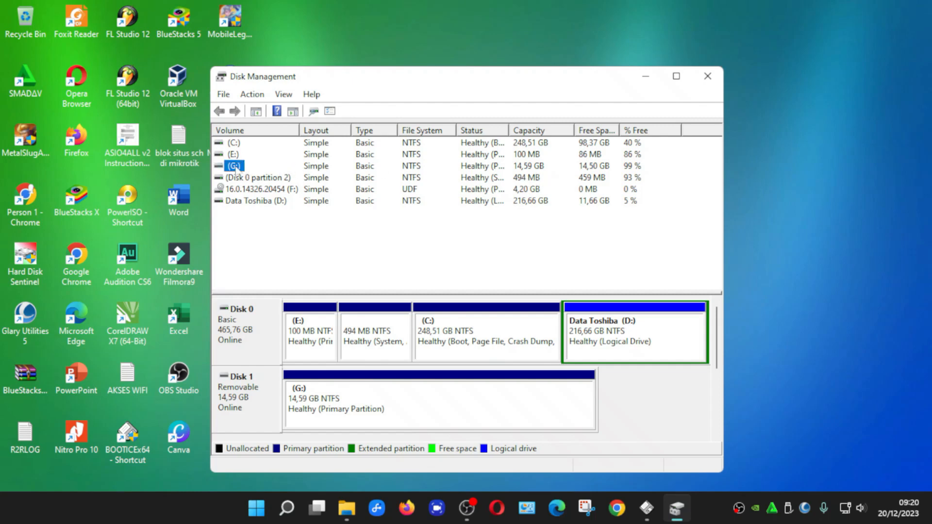